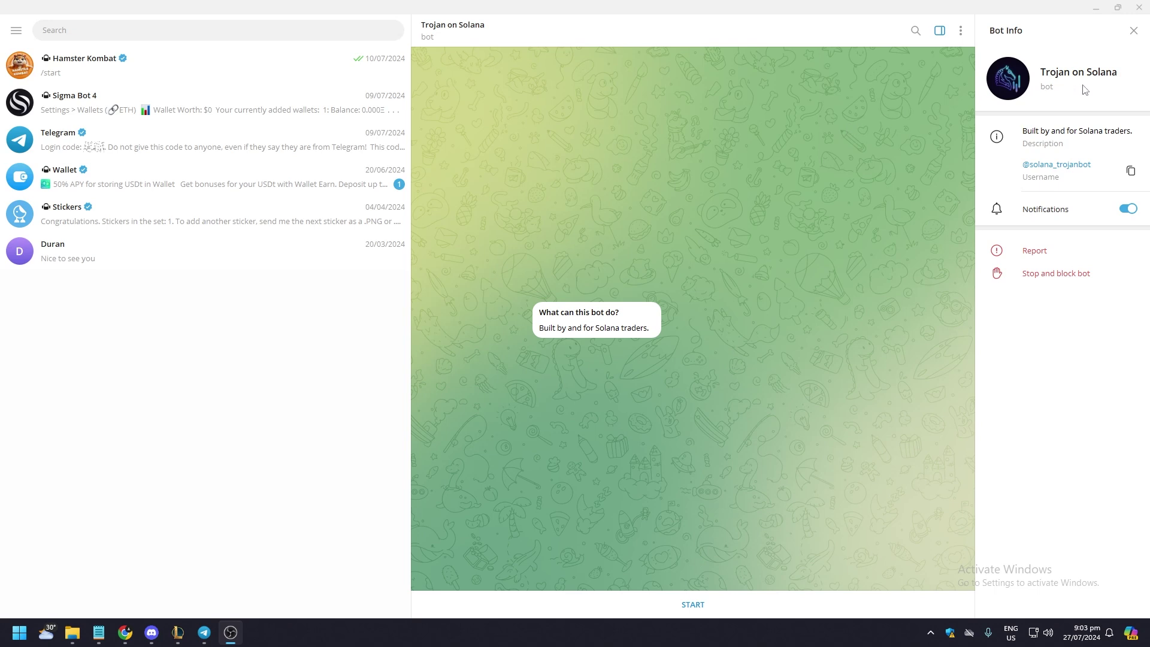
Find and start the Trojan on Solana bot, then go to its Copy Trade section
click(133, 29)
text(trojan bot solana)
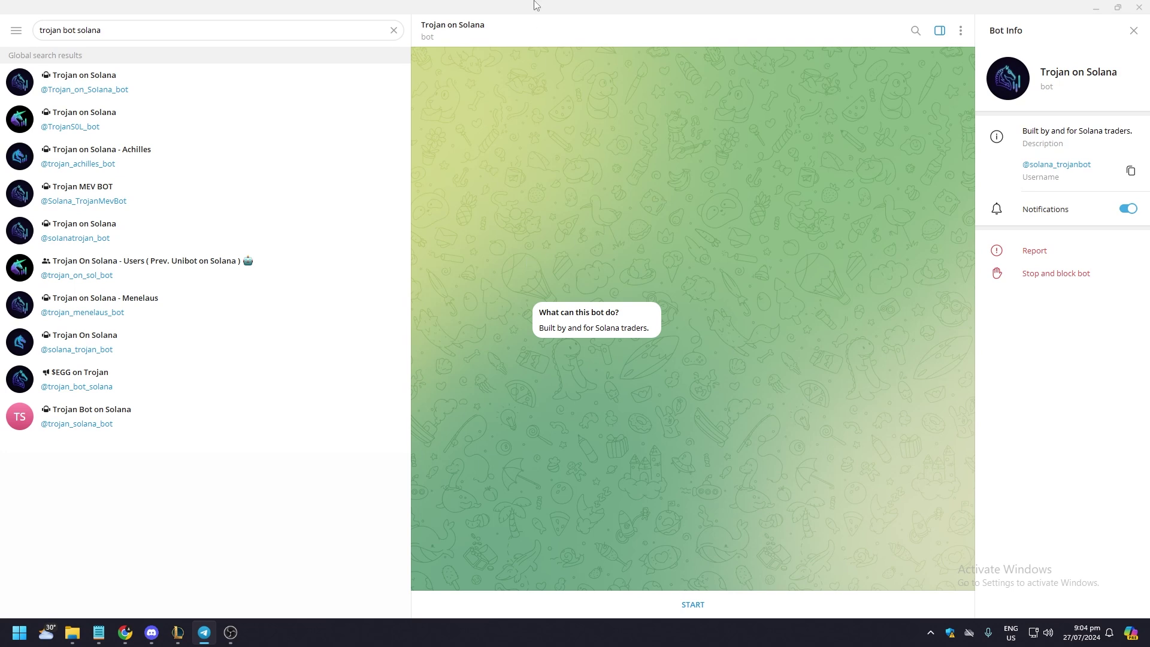
click(392, 29)
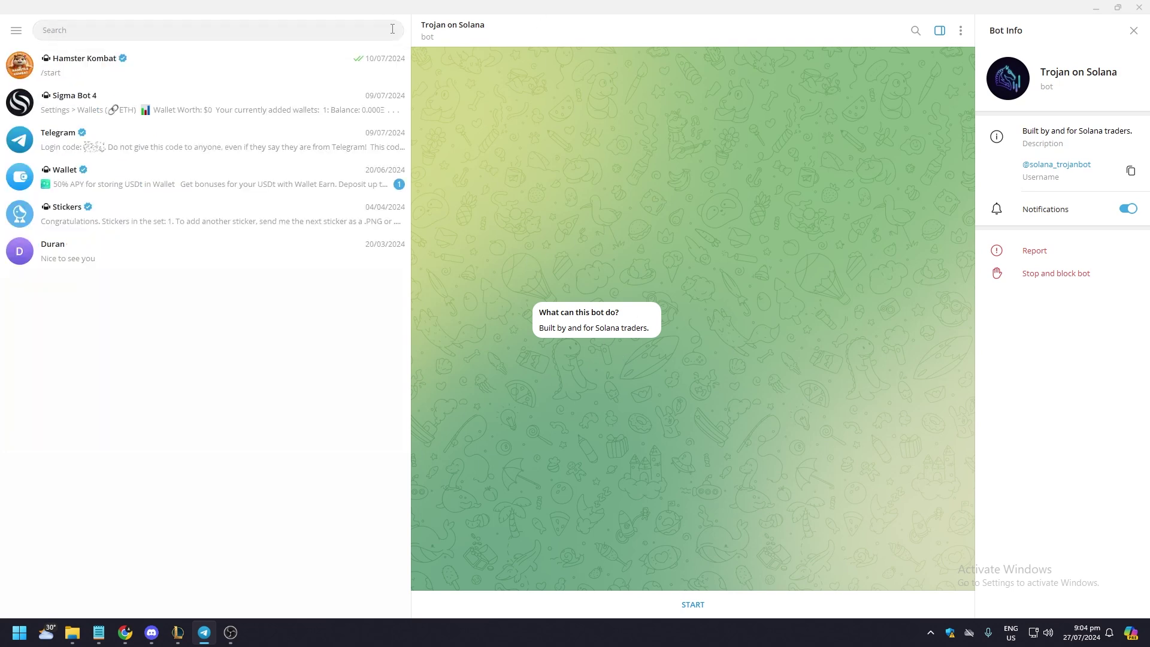
click(685, 606)
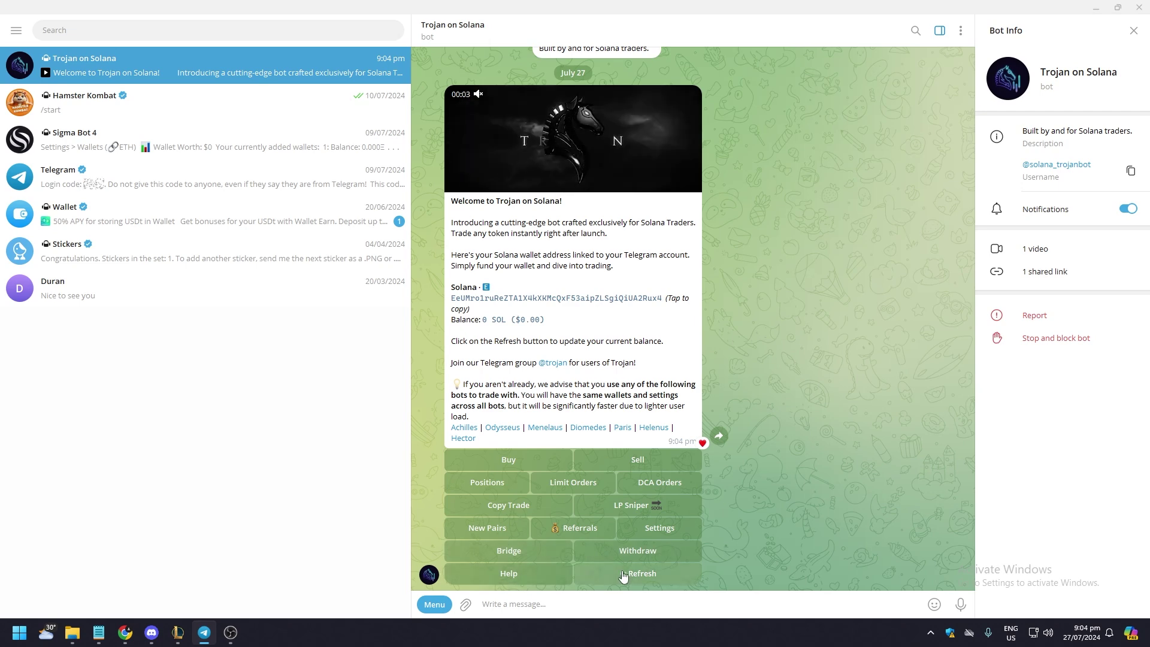
click(517, 509)
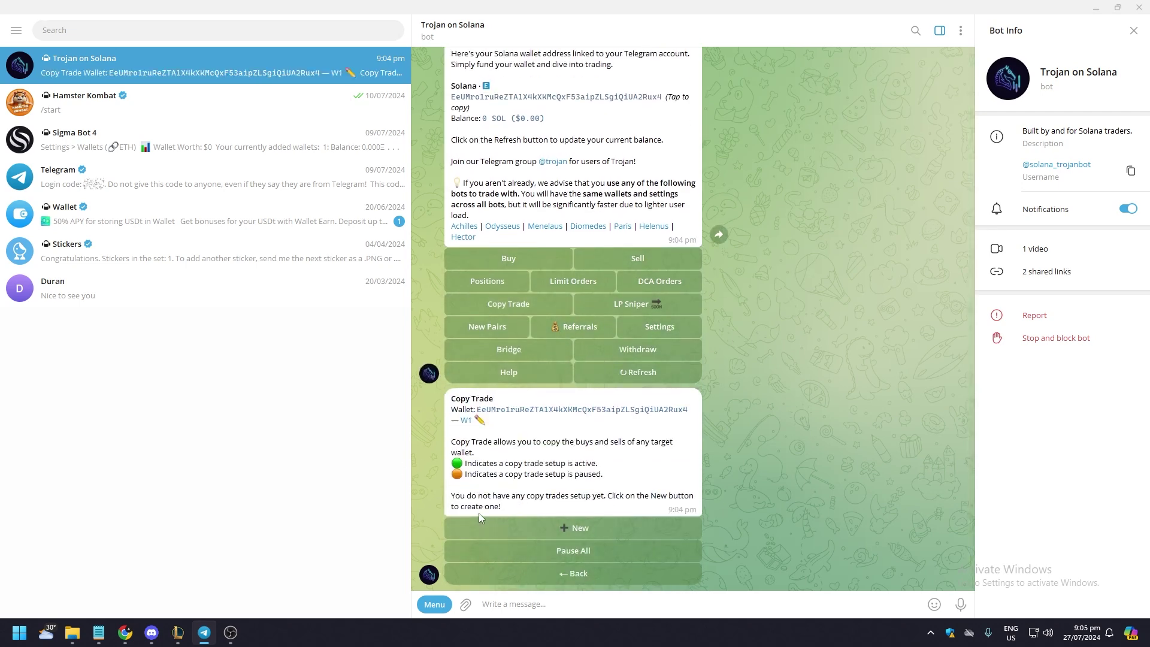
Begin a new copy trade, choose Target Wallet, and switch to the browser with DEX Screener
click(564, 528)
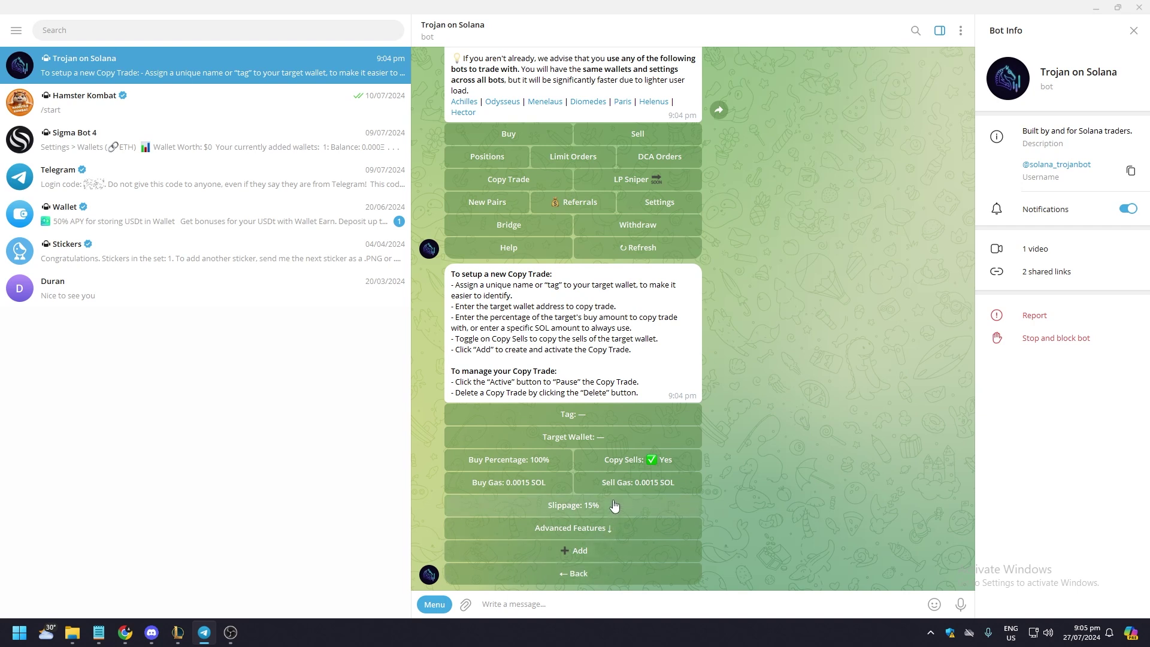
click(584, 440)
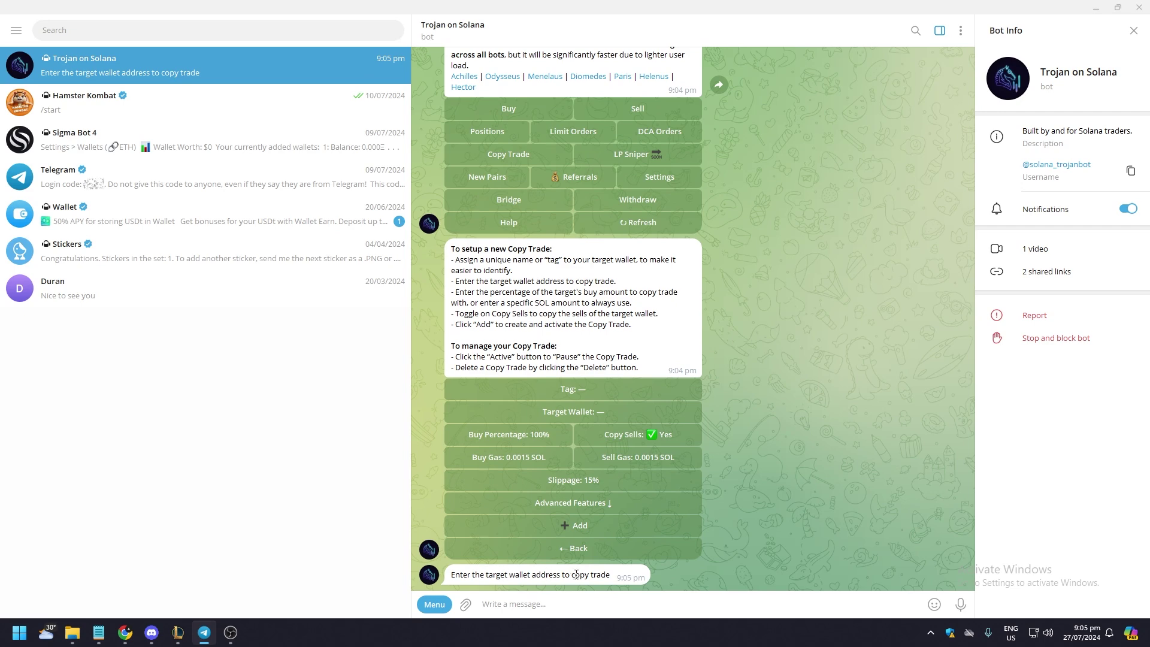
key(alt+Tab)
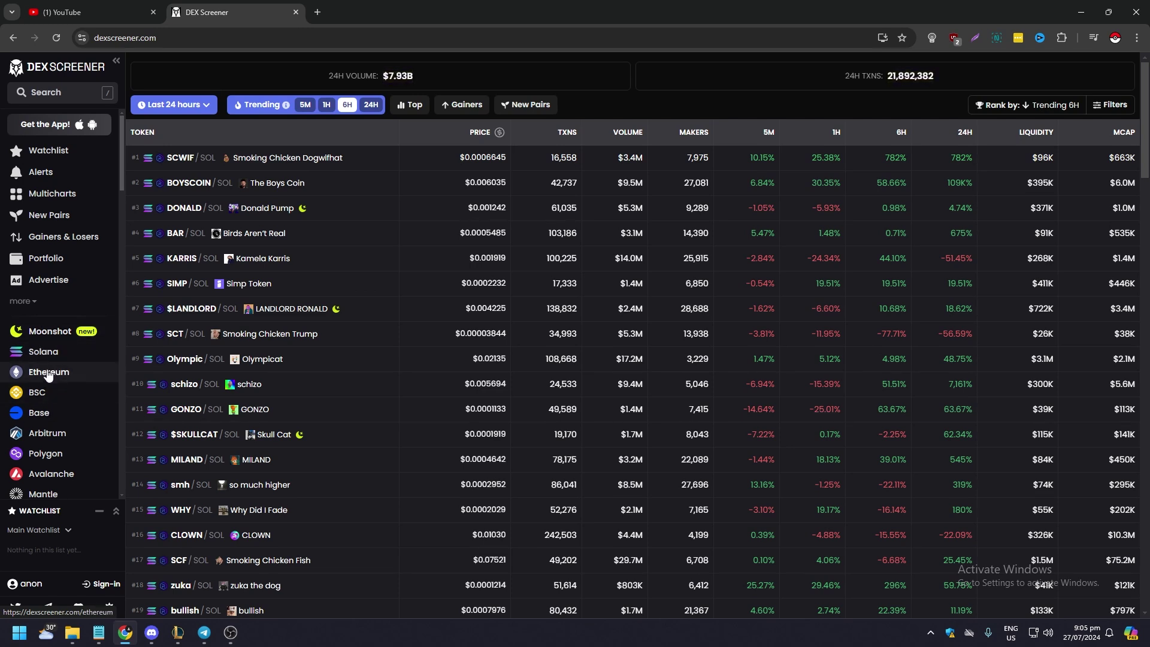
Filter DEX Screener to Solana pairs, sort by volume and list the 24-hour gainers
click(43, 351)
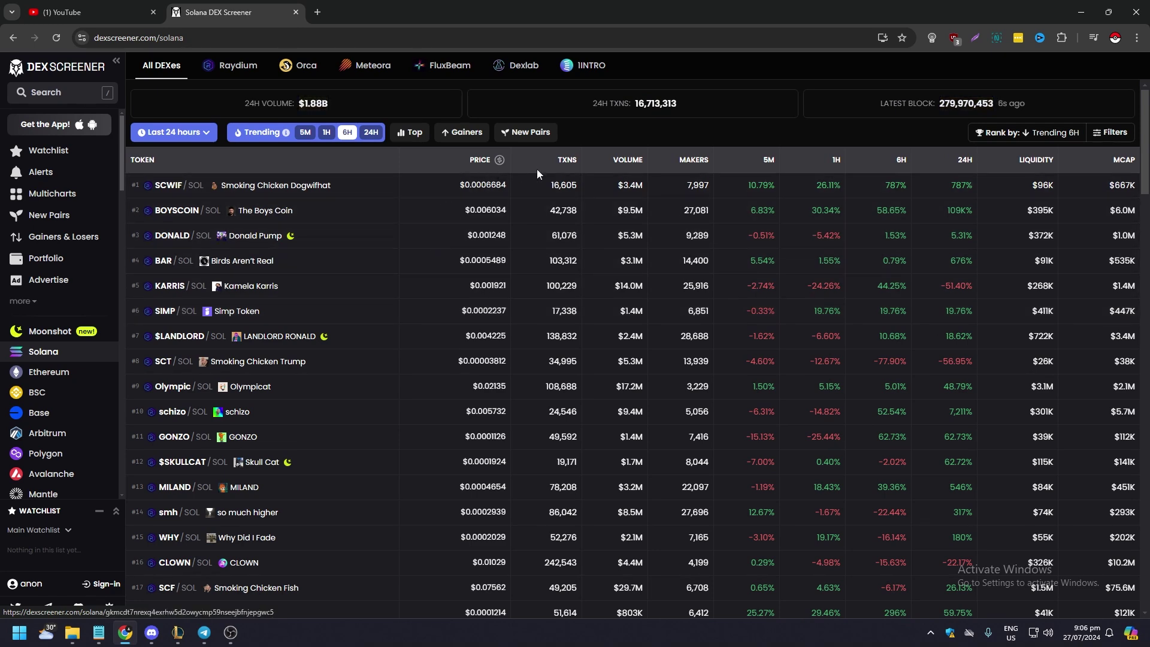
click(635, 162)
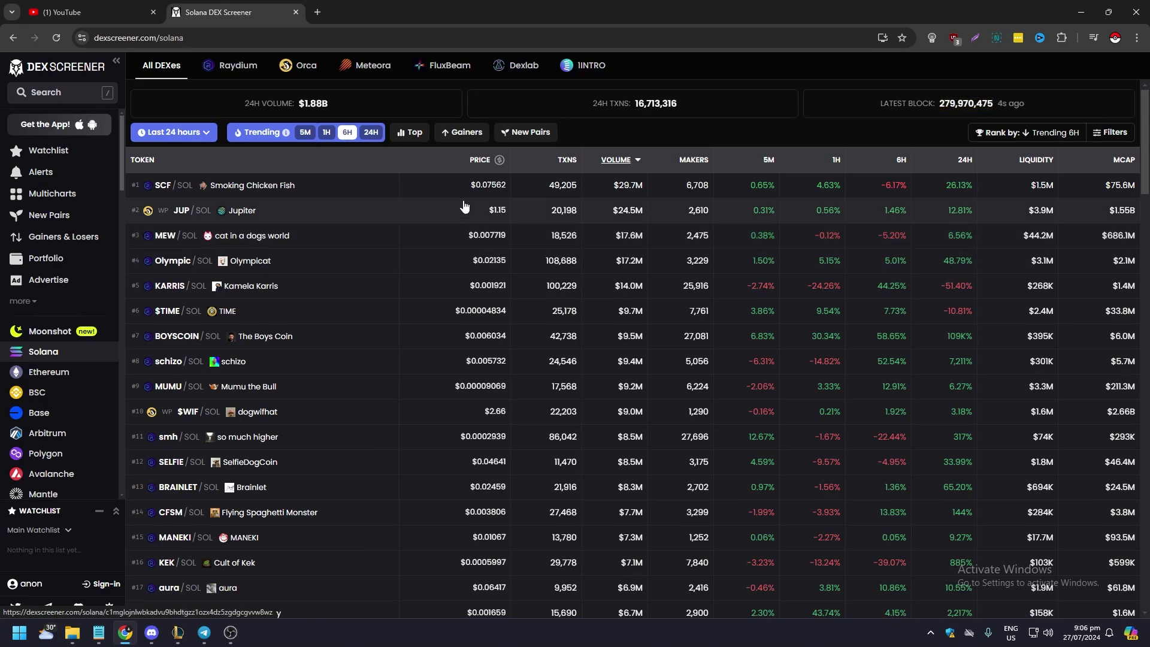
click(463, 133)
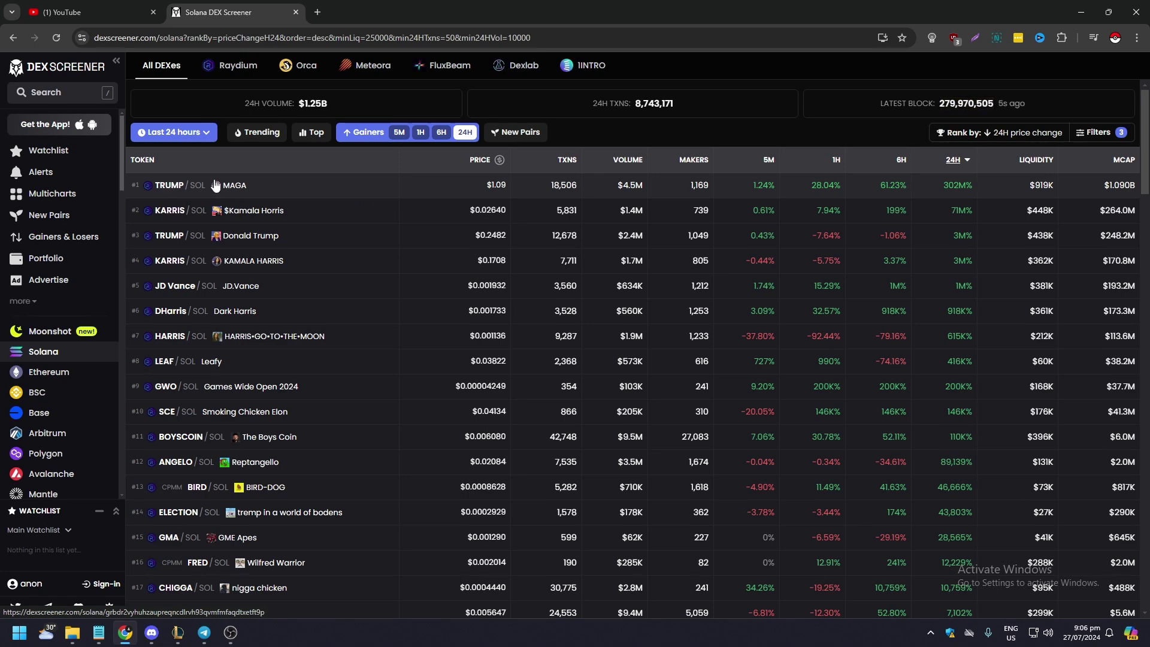
click(59, 349)
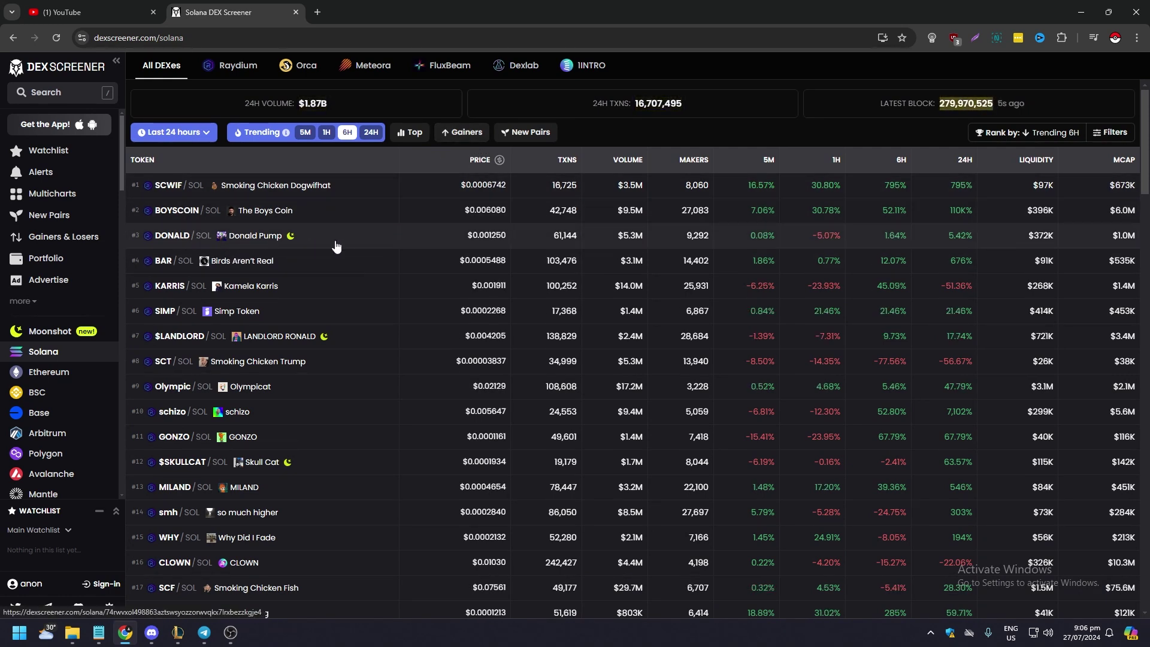
List the 24-hour gainers again and go to the TRUMP/SOL pair page
click(464, 133)
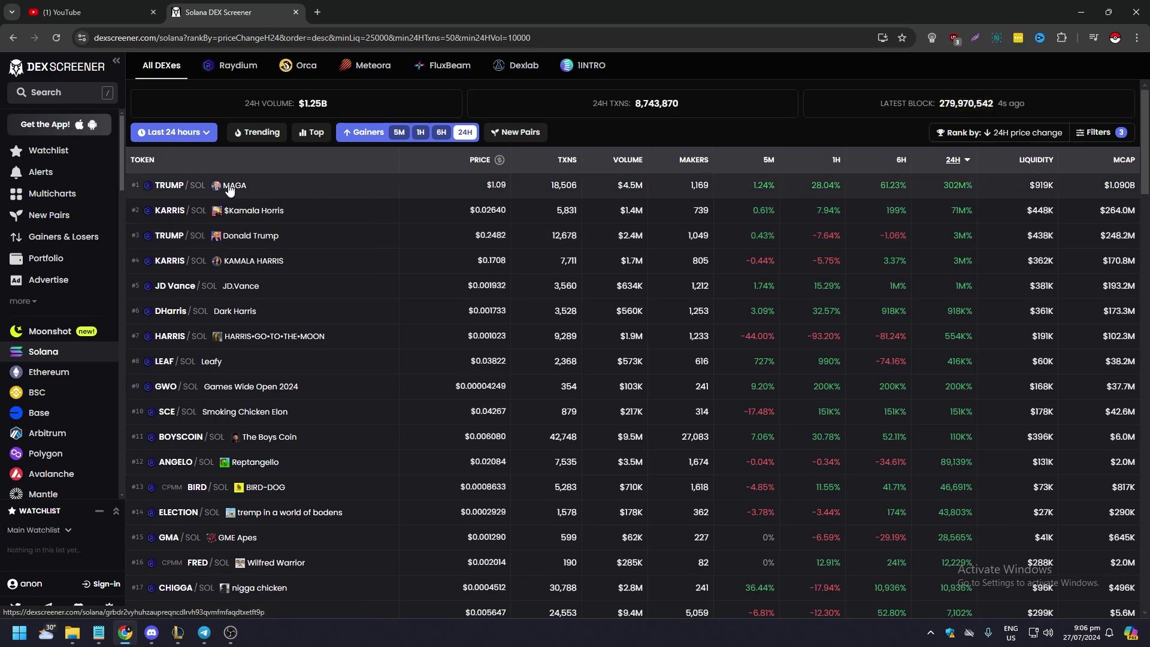
click(176, 190)
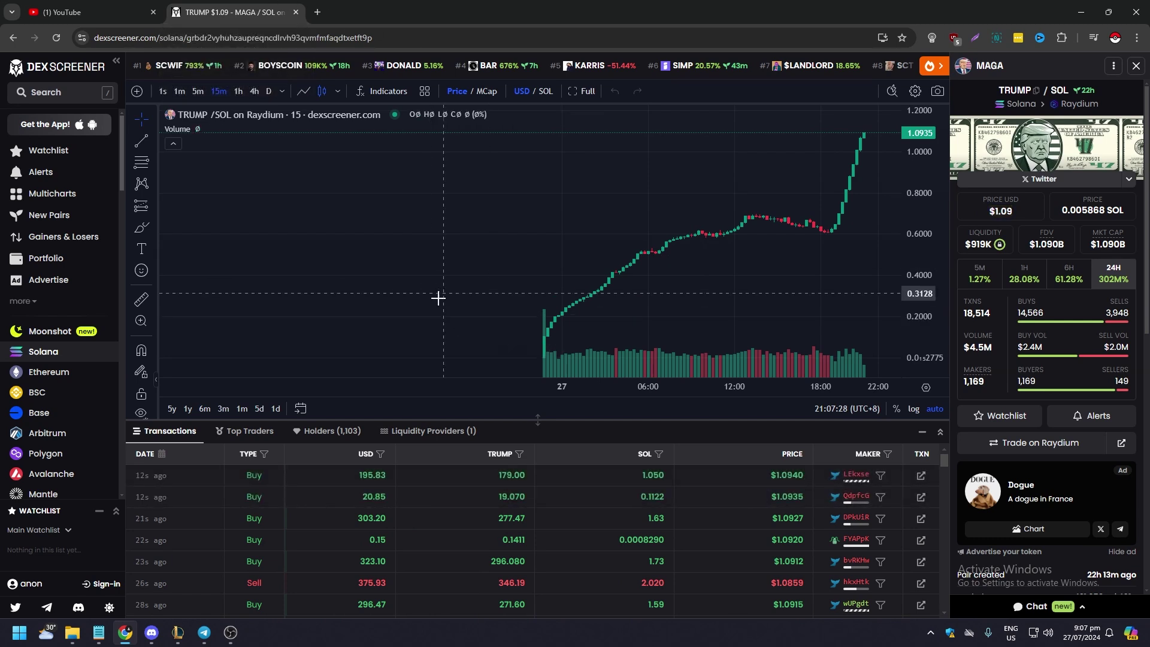
scroll(358, 523, down, 1)
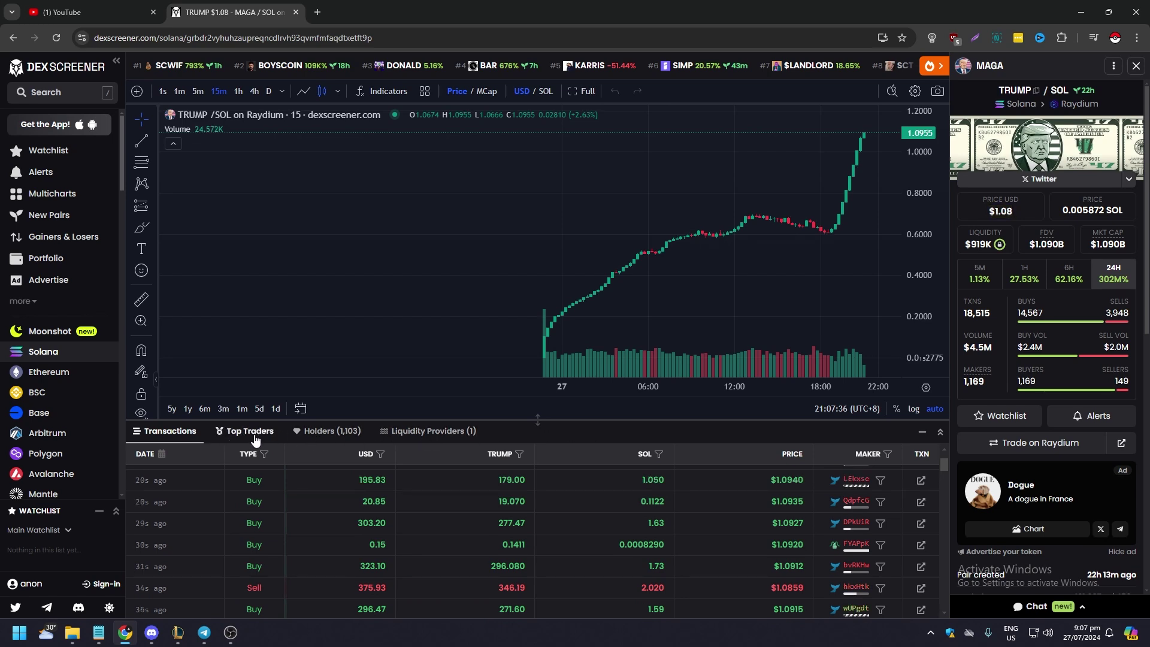
Show the TRUMP pair's Top Traders and enlarge the table by shrinking the chart
click(250, 431)
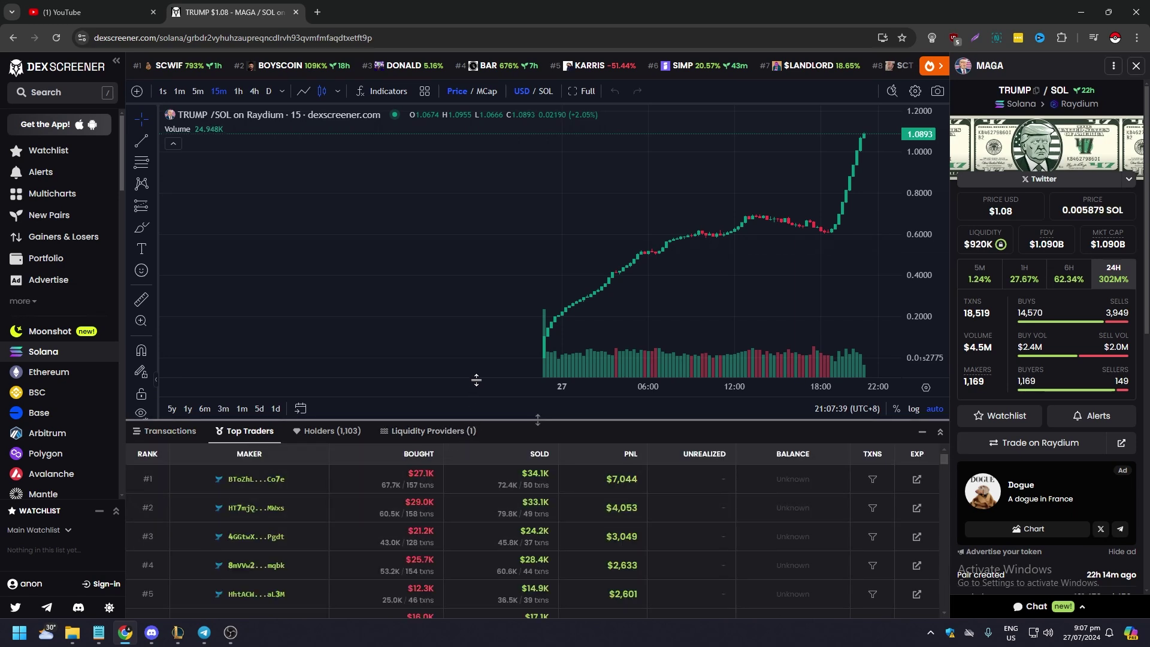
drag(475, 419, 490, 287)
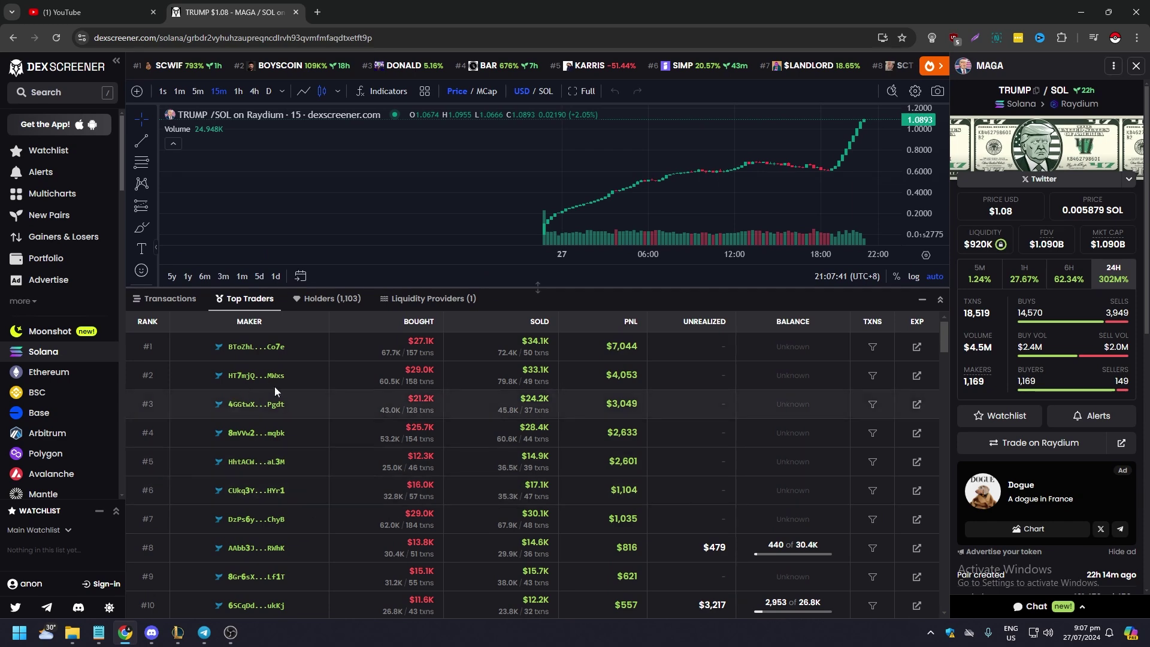
scroll(278, 388, down, 1)
scroll(389, 365, up, 1)
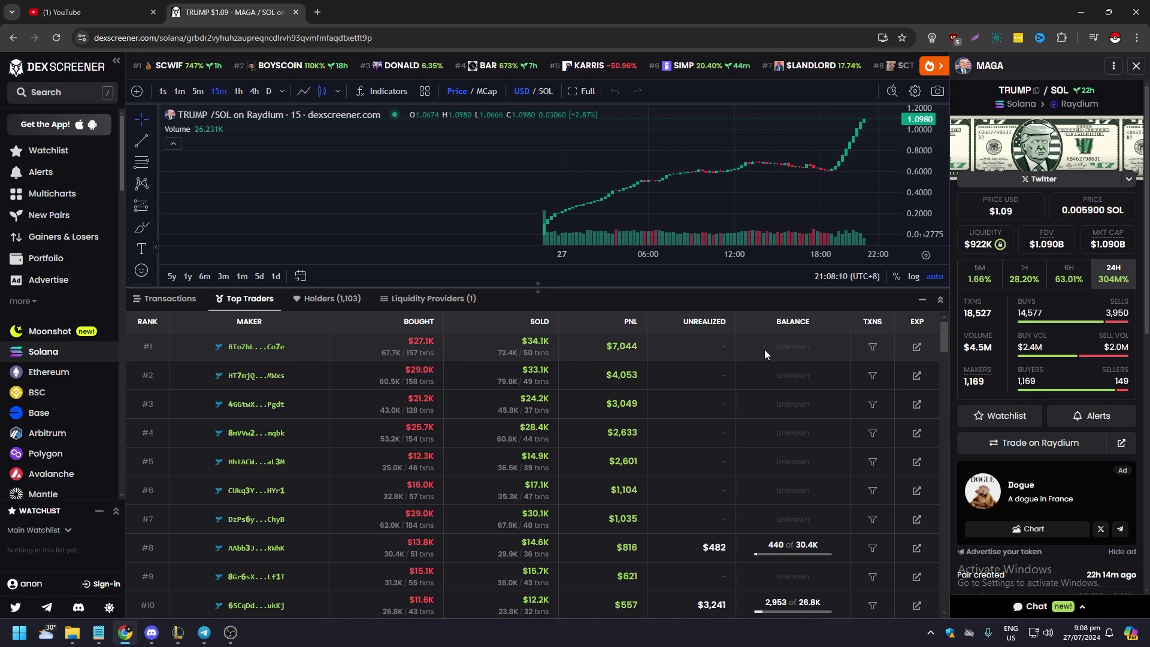
View the #1 trader on Solscan, copy the account address and return to Telegram
click(917, 348)
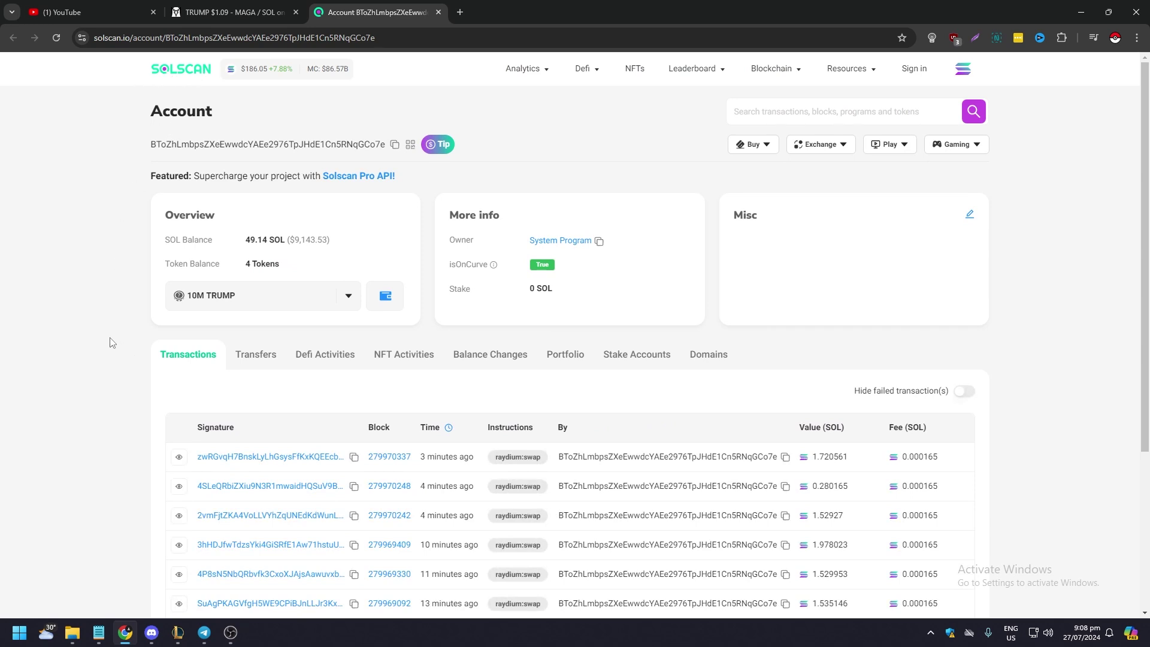
double_click(177, 145)
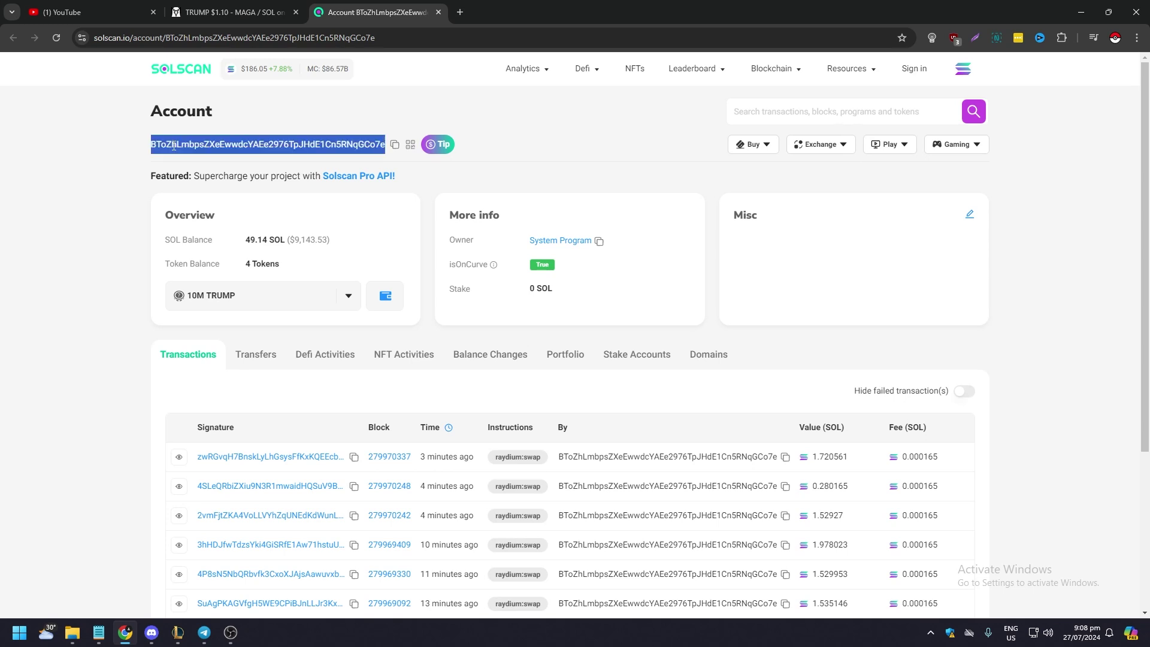
click(178, 146)
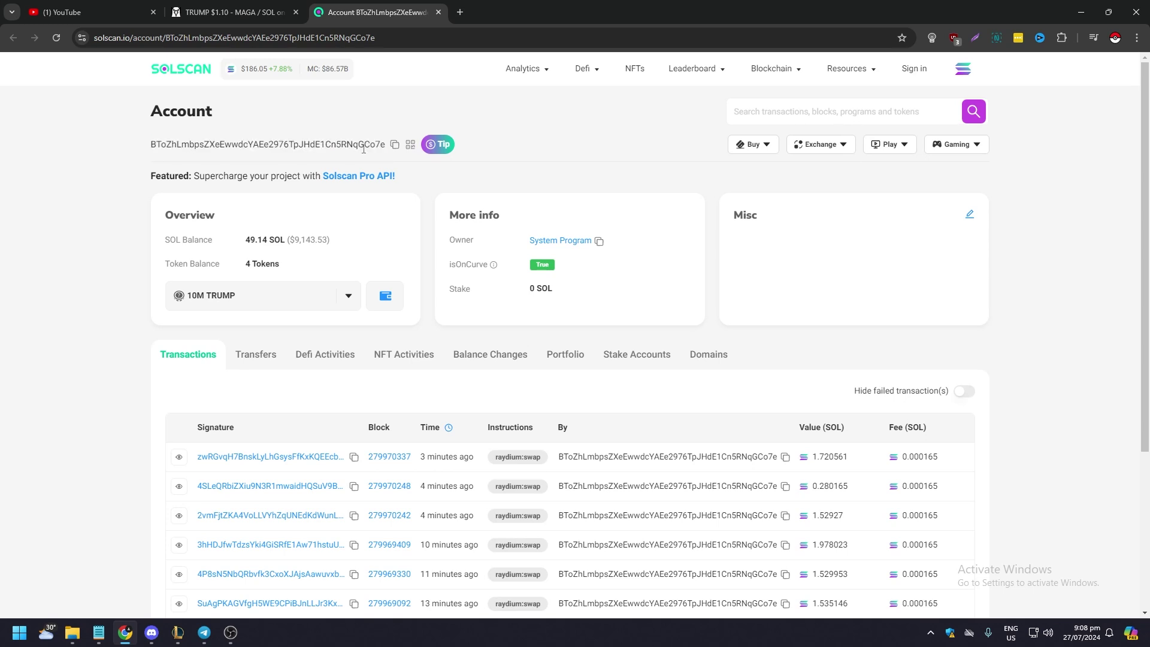
click(395, 145)
click(204, 631)
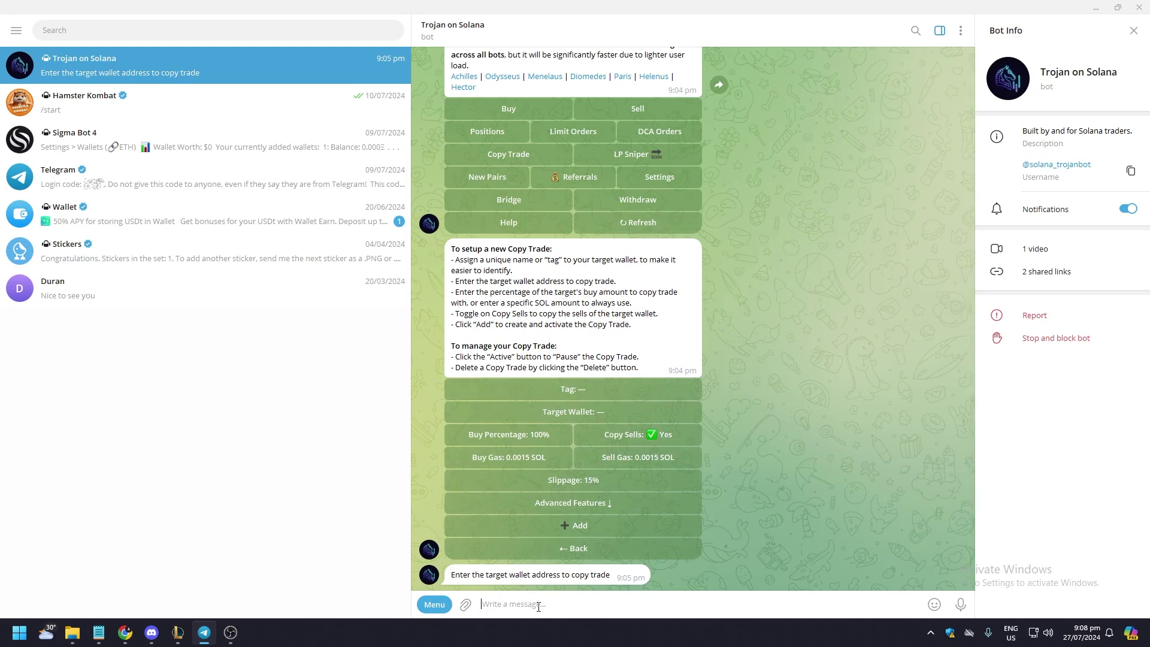
Send the copied address to the bot as the copy trade's target wallet
key(ctrl+v)
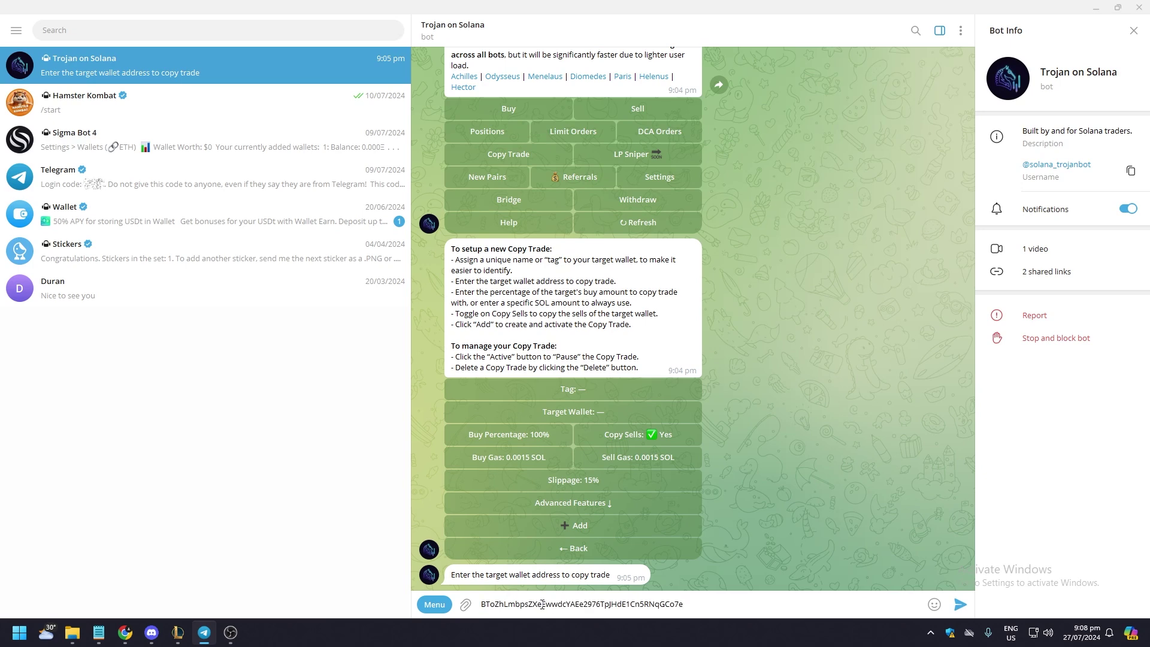
key(Return)
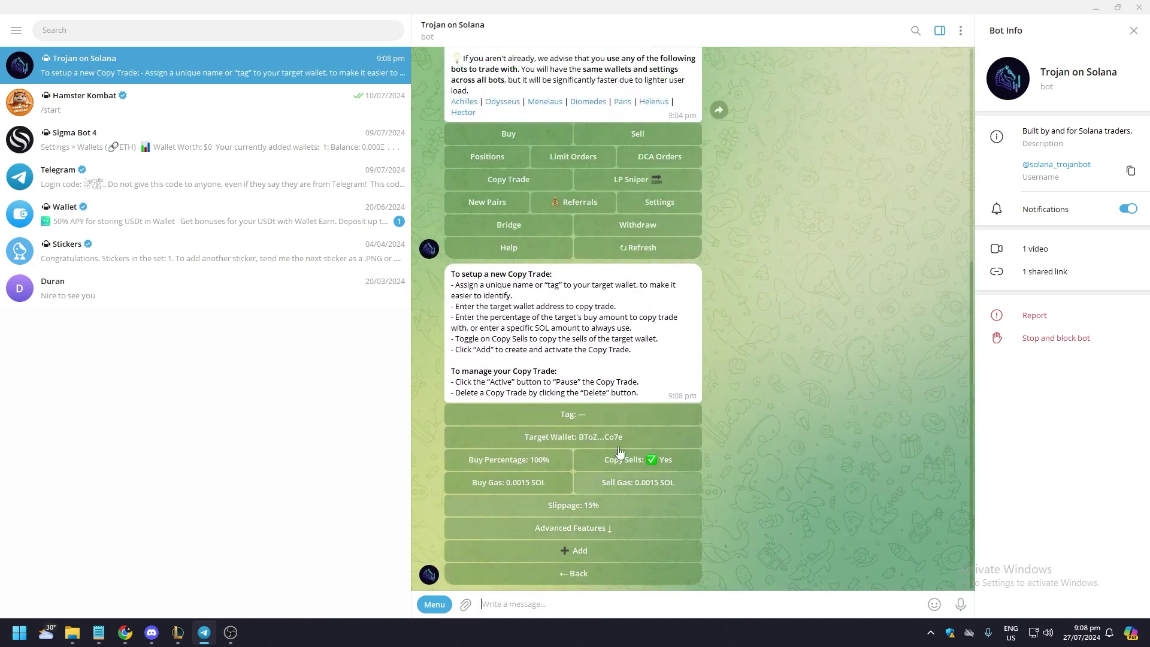
double_click(576, 324)
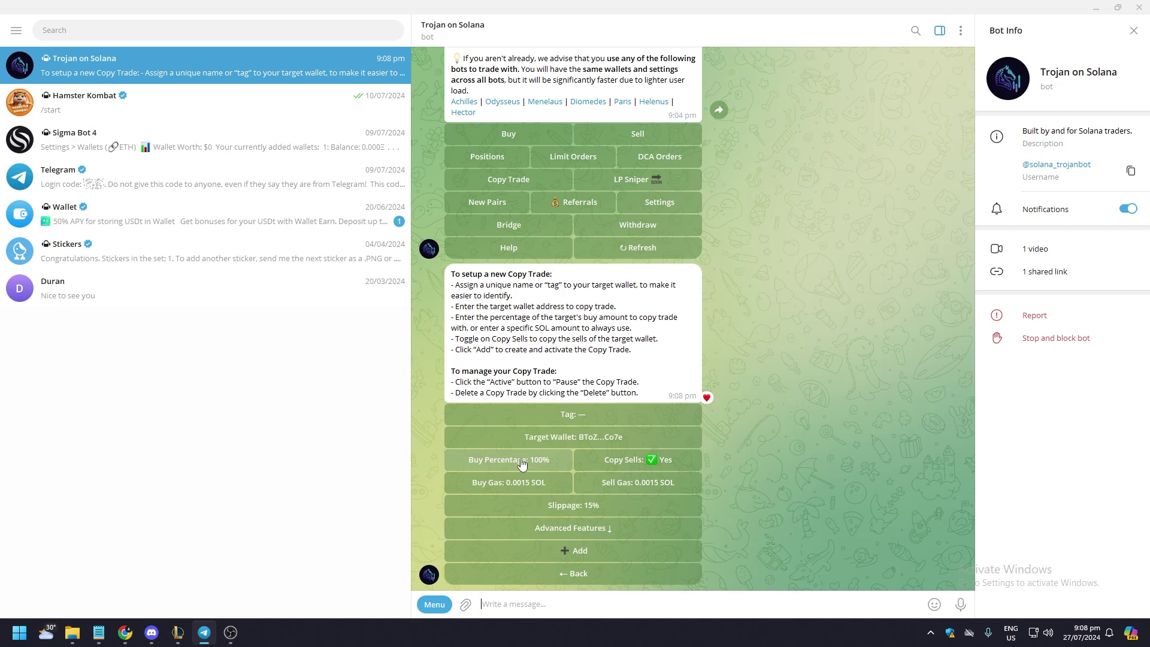
Set the copy trade's buy percentage to 10%
click(517, 465)
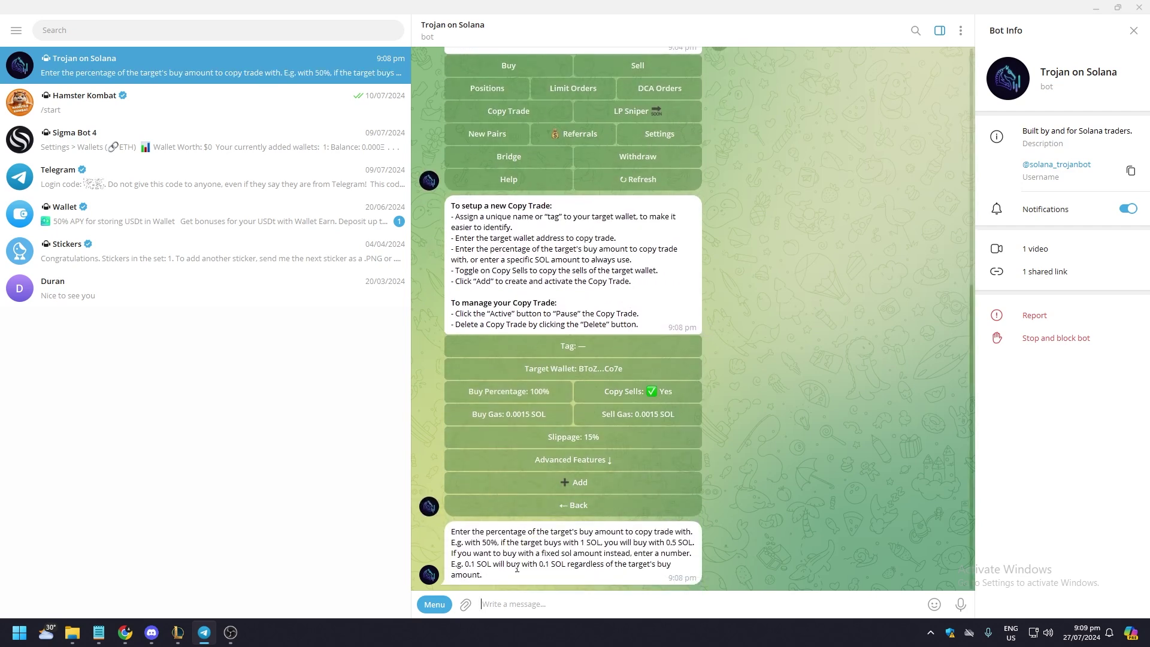
double_click(511, 546)
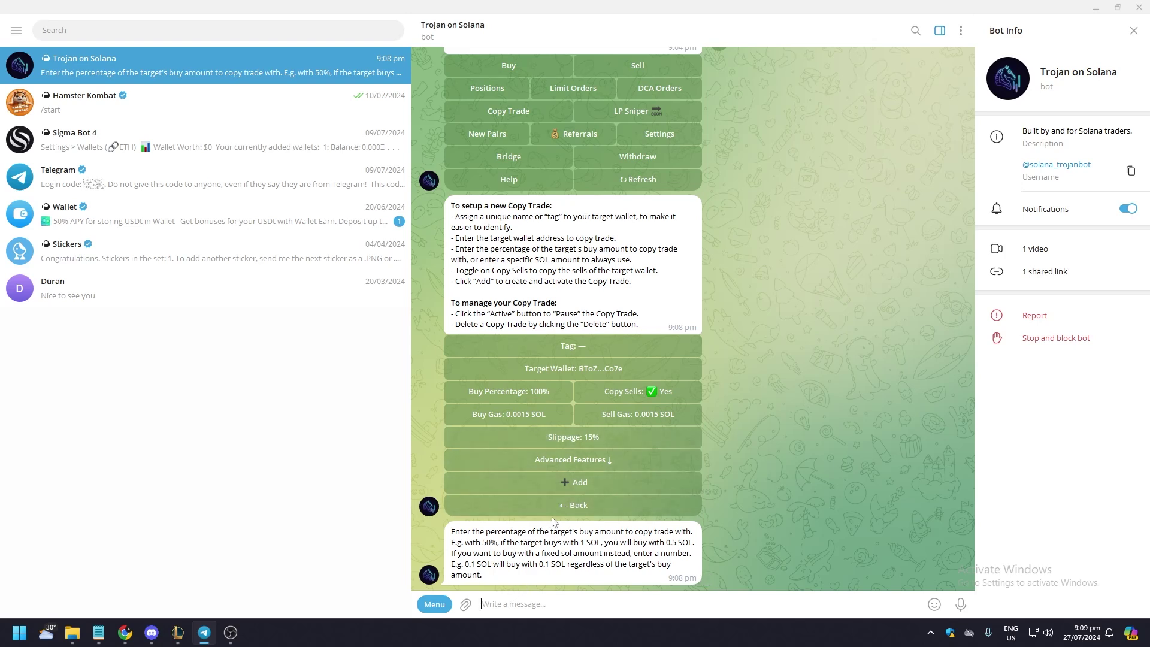
text(10)
key(Return)
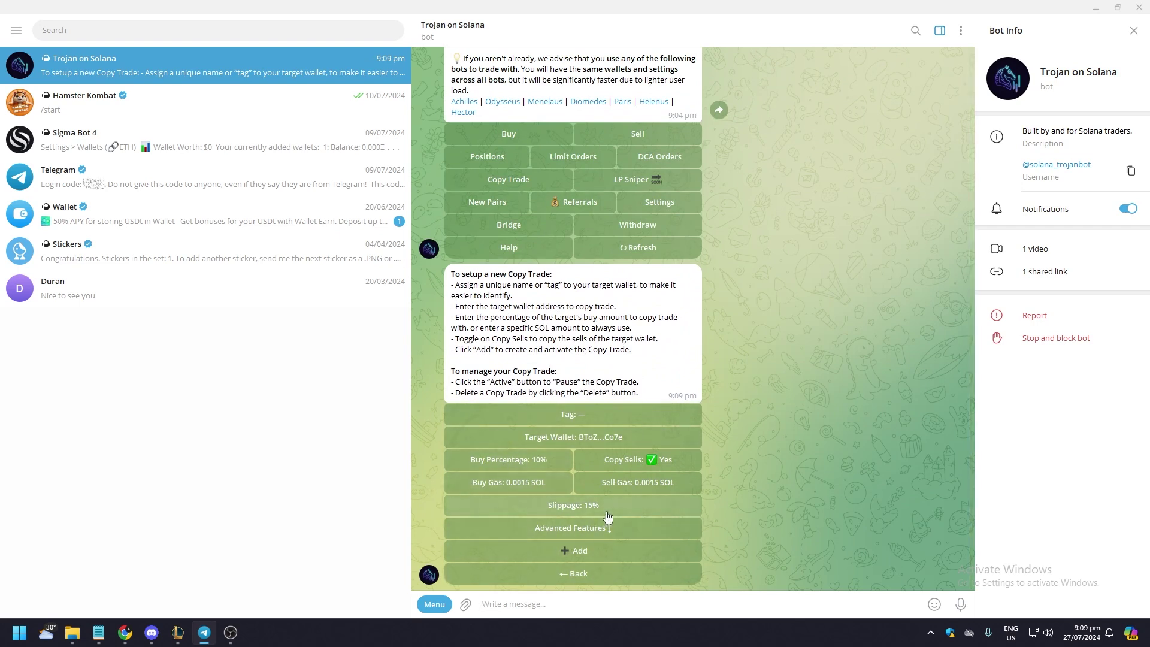
click(600, 503)
Set the copy trade's slippage to 10%
click(557, 508)
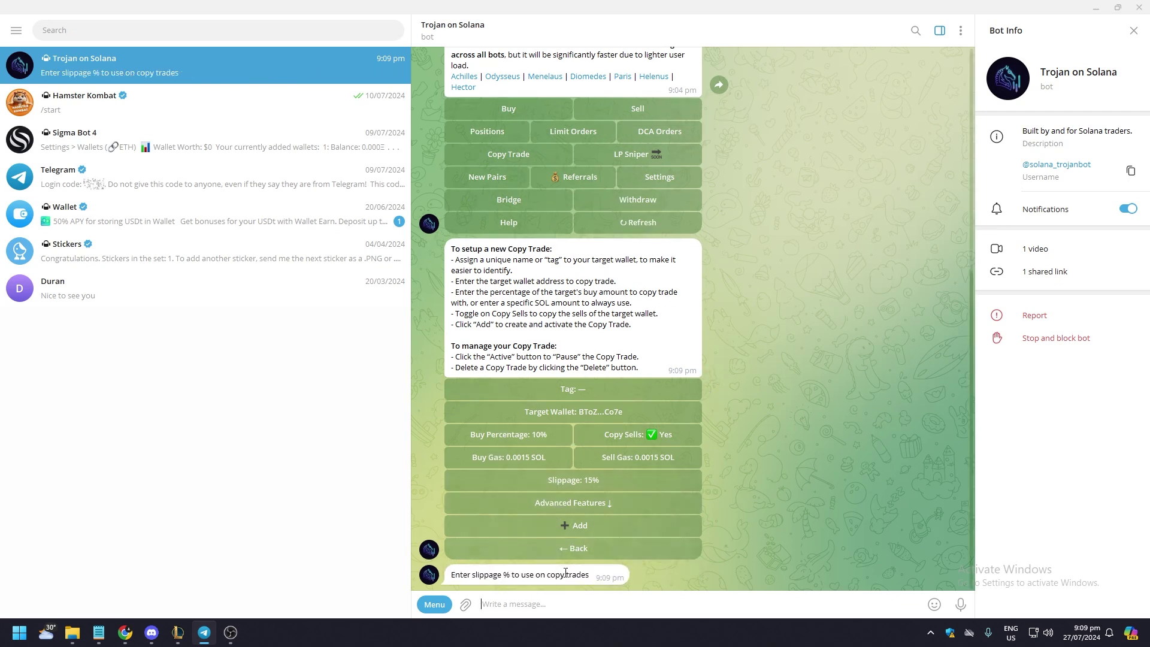
text(10)
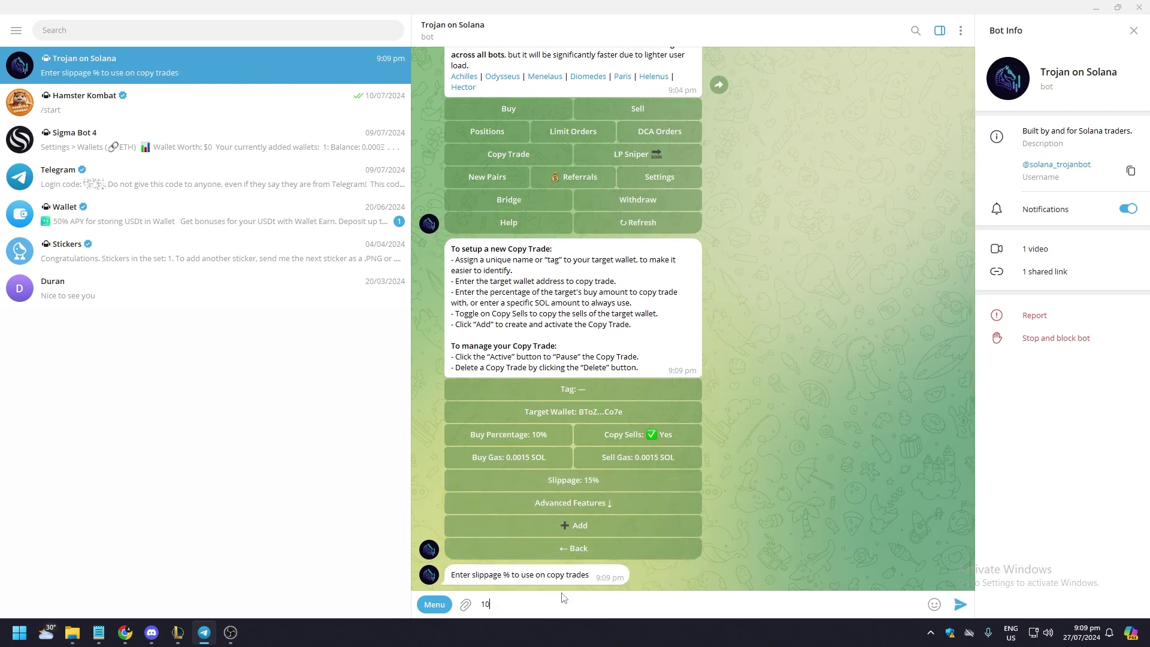
key(Return)
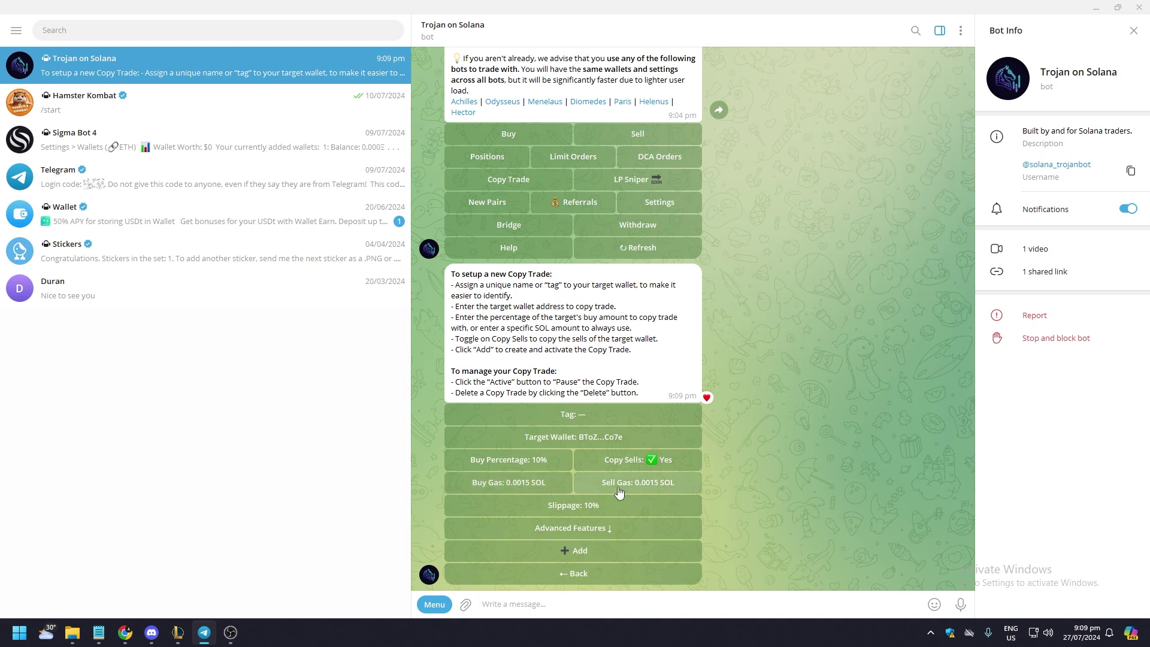
click(522, 483)
Set the buy gas priority fee to 0.01 SOL and reveal the advanced options
click(596, 607)
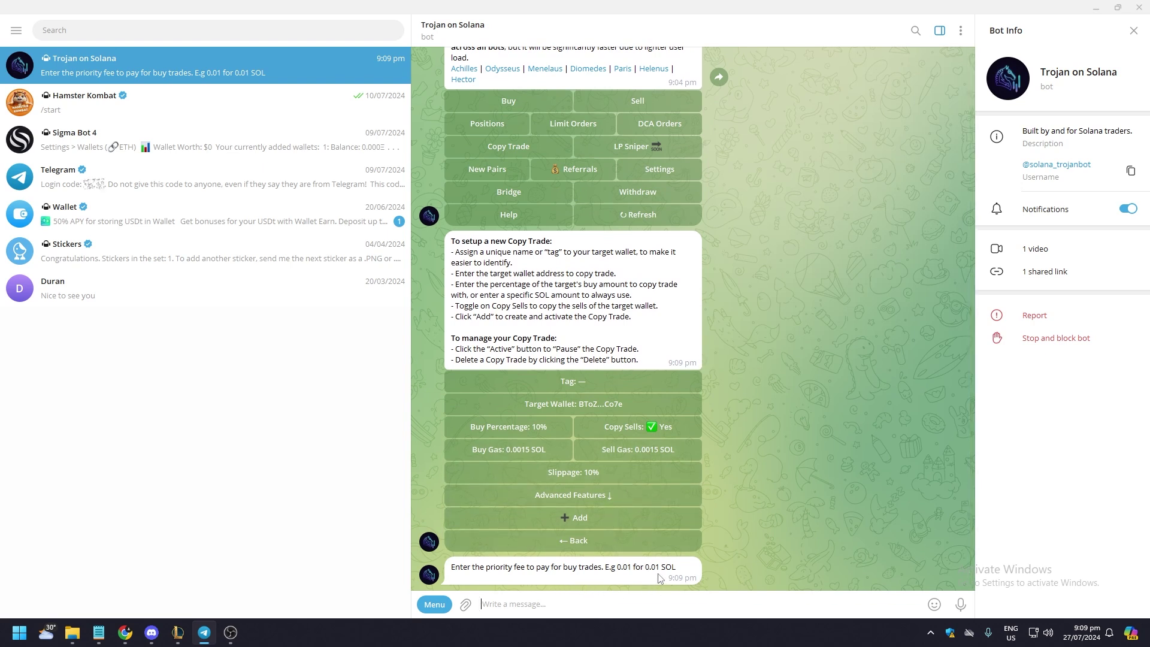
text(0)
text(1)
key(Return)
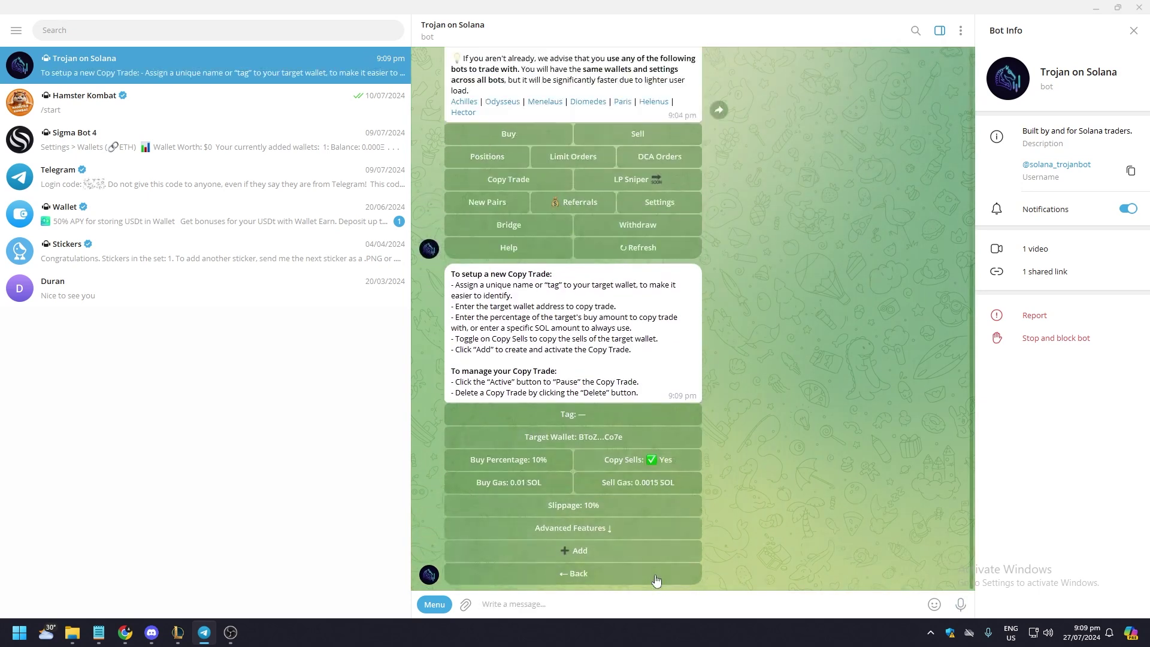
click(611, 530)
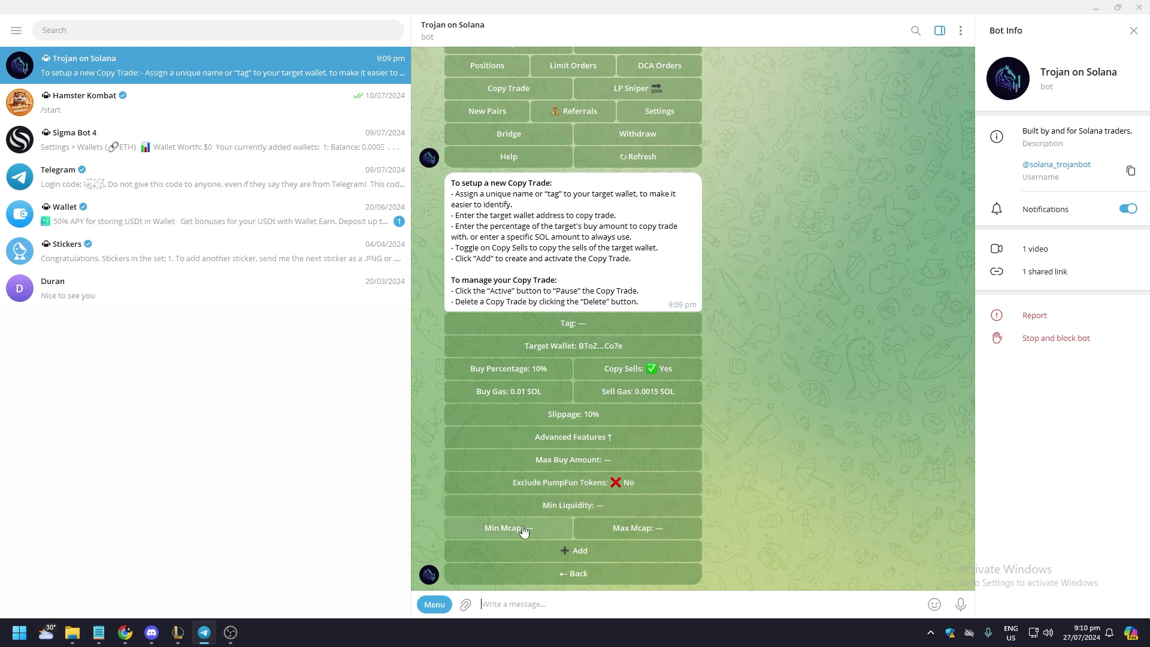
Set the copy trade's maximum buy amount to 5 SOL and switch on excluding PumpFun tokens
double_click(567, 533)
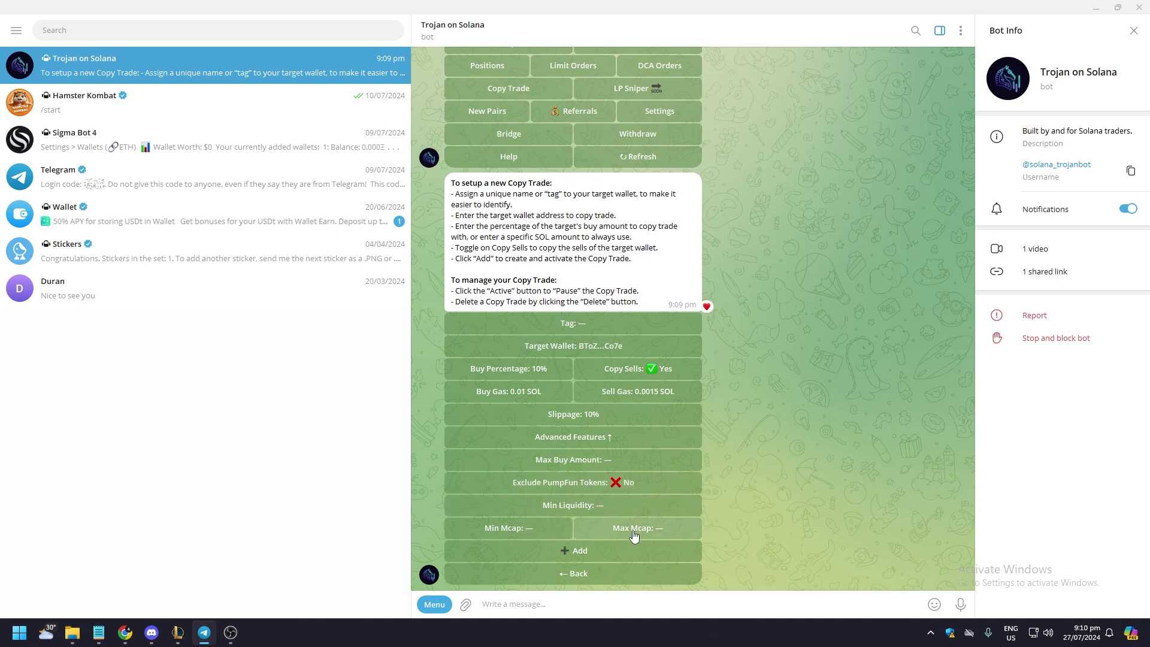
click(579, 460)
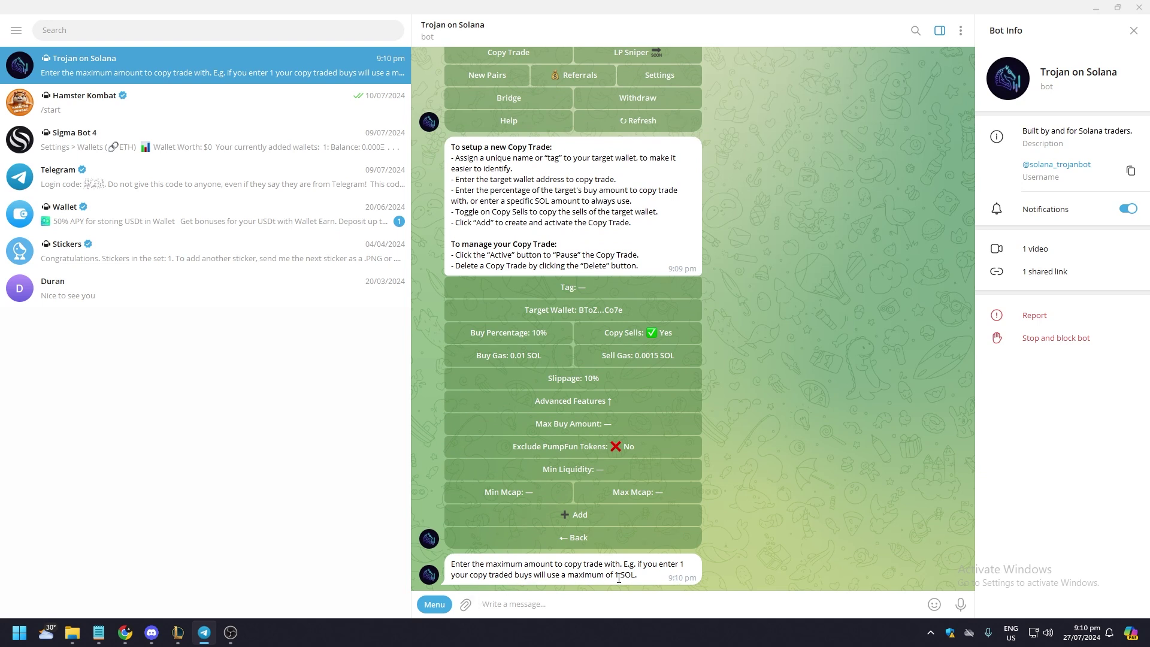
text(5)
key(Return)
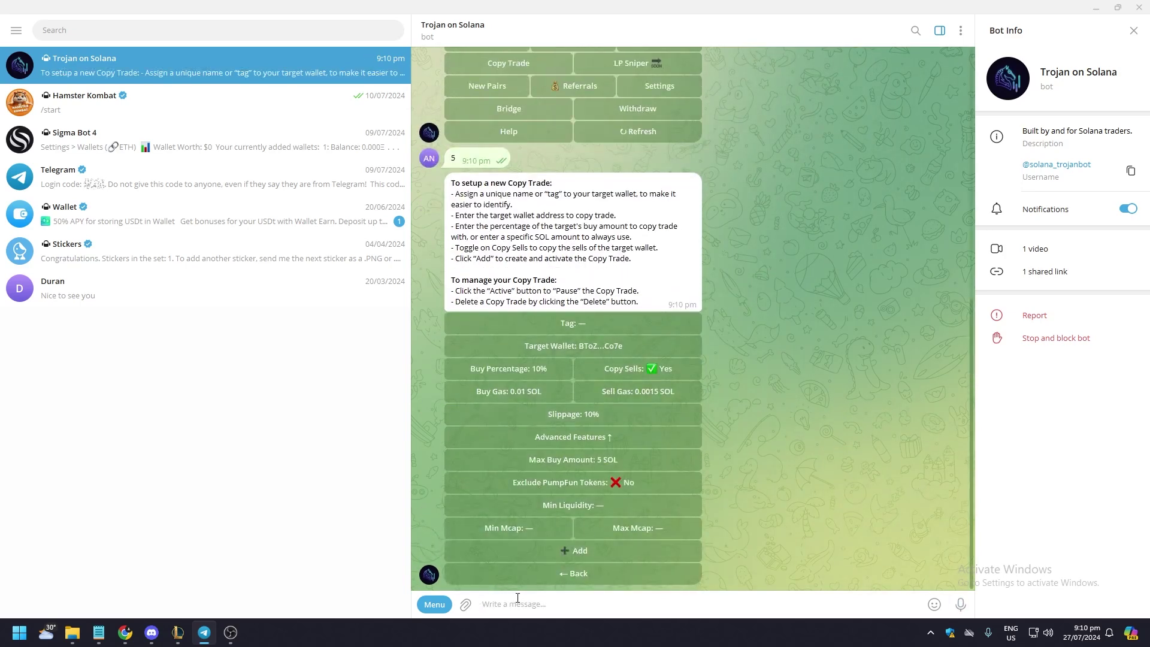
mouse_move(573, 242)
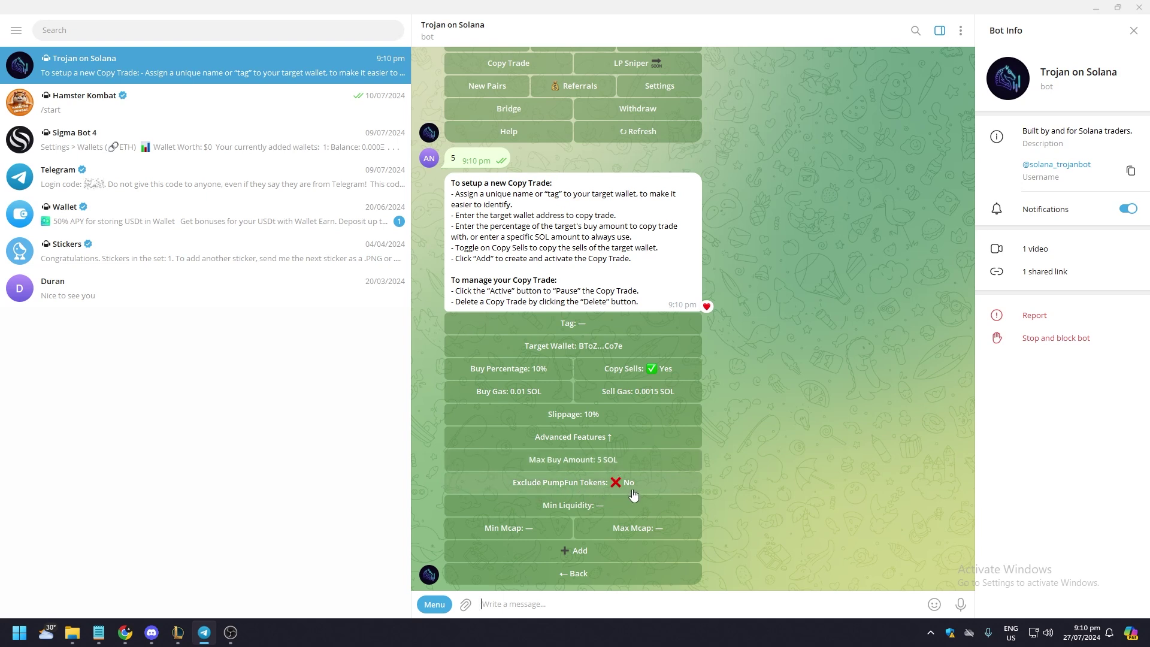
click(613, 484)
Turn PumpFun exclusion back off and request the minimum liquidity prompt for $2,000
click(615, 486)
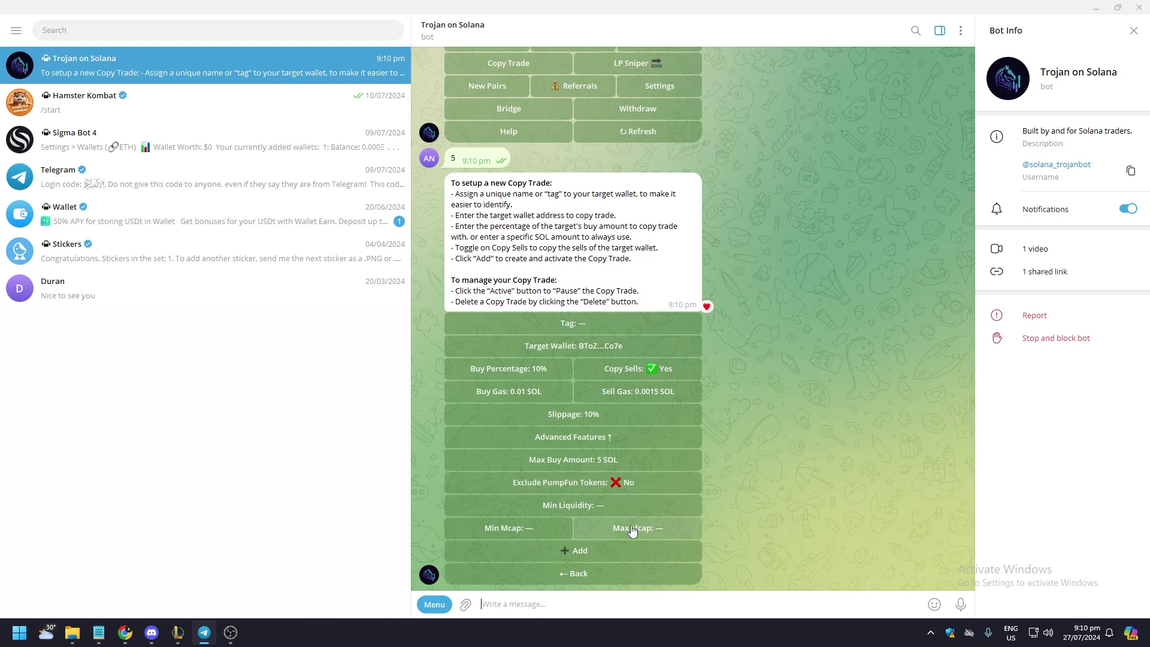
click(588, 505)
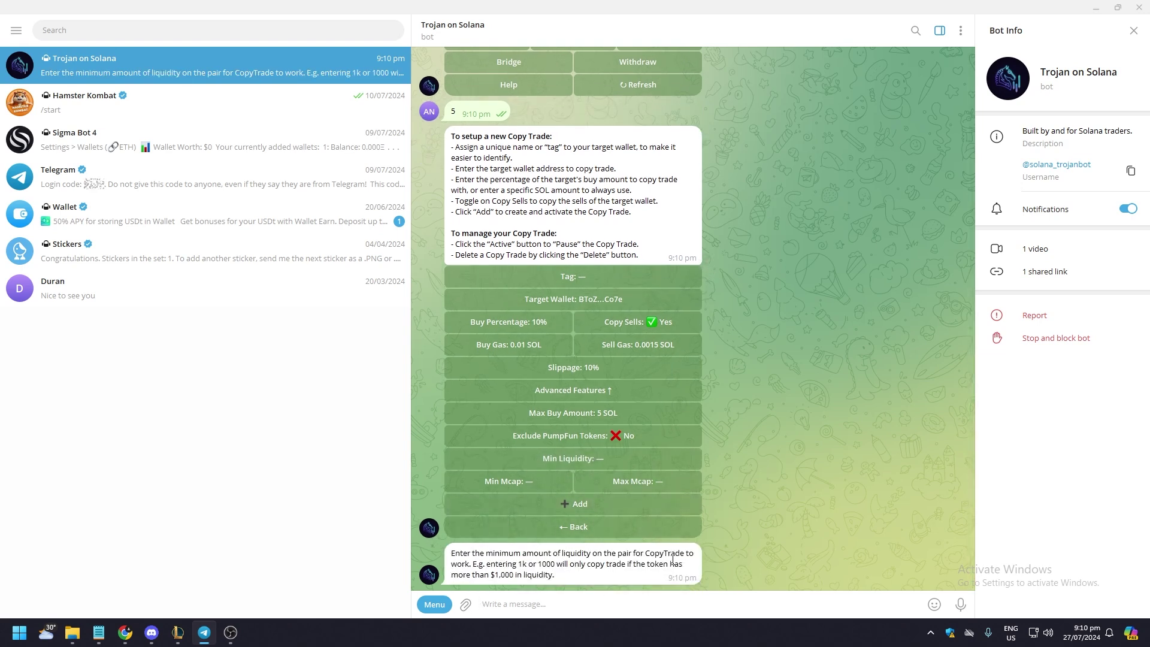
mouse_move(575, 564)
text(2000)
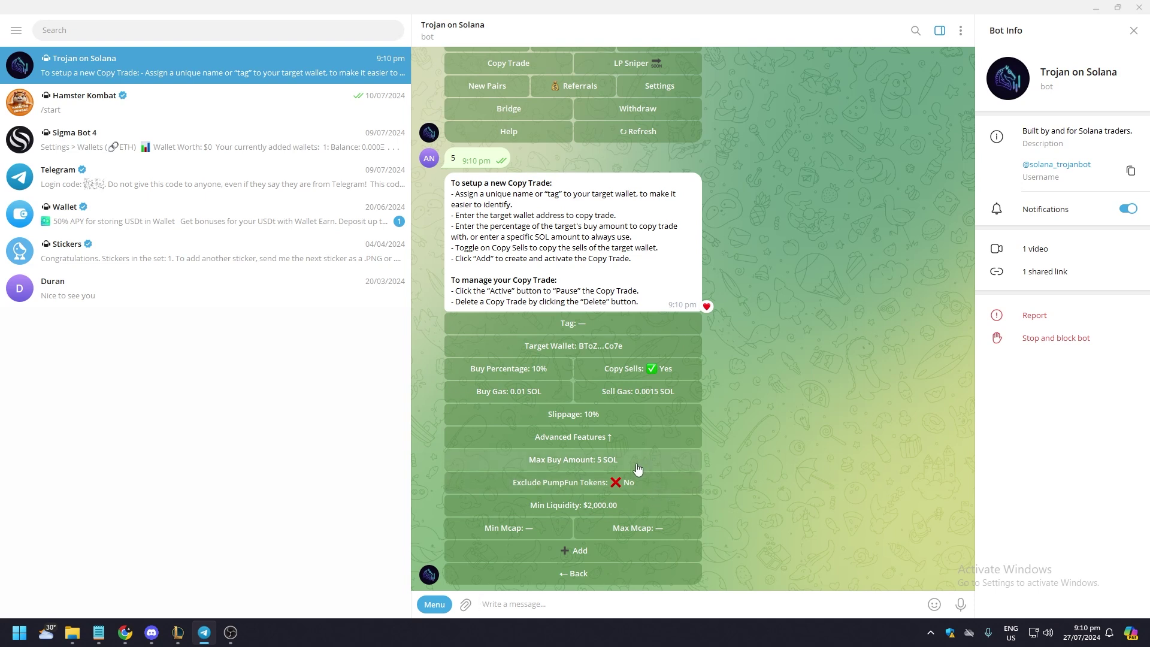
Set the copy trade's market-cap limits to $20,000 minimum and $60,000 maximum
click(519, 536)
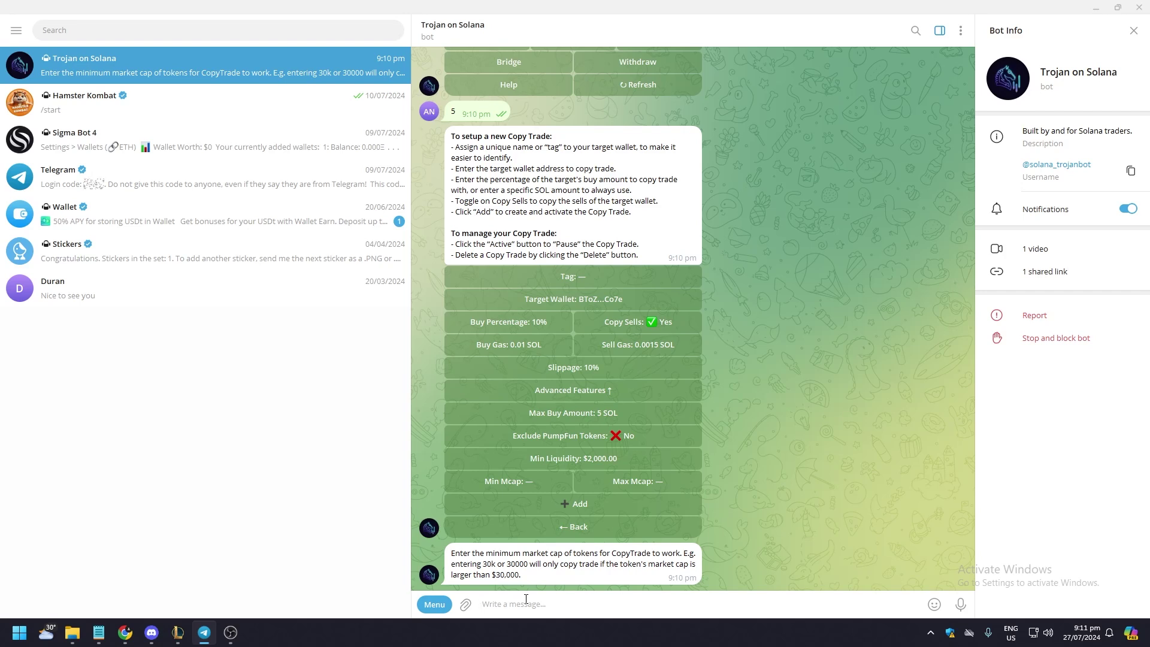
text(6)
key(BackSpace)
text(20000)
key(Return)
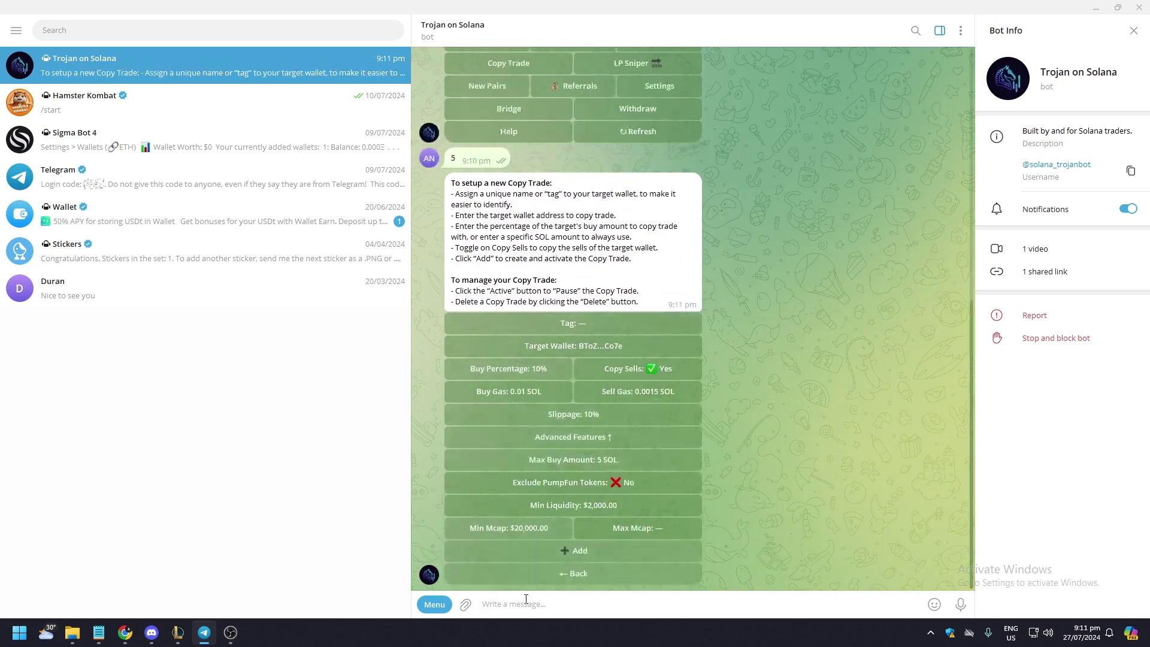
click(651, 532)
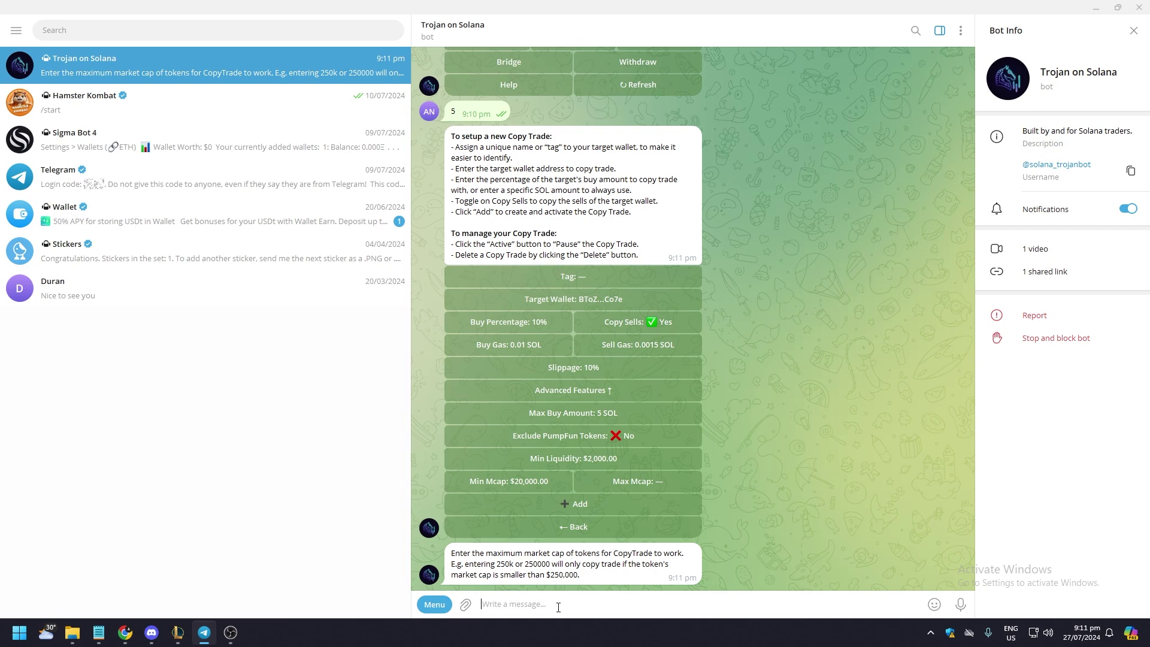
text(60000)
key(Return)
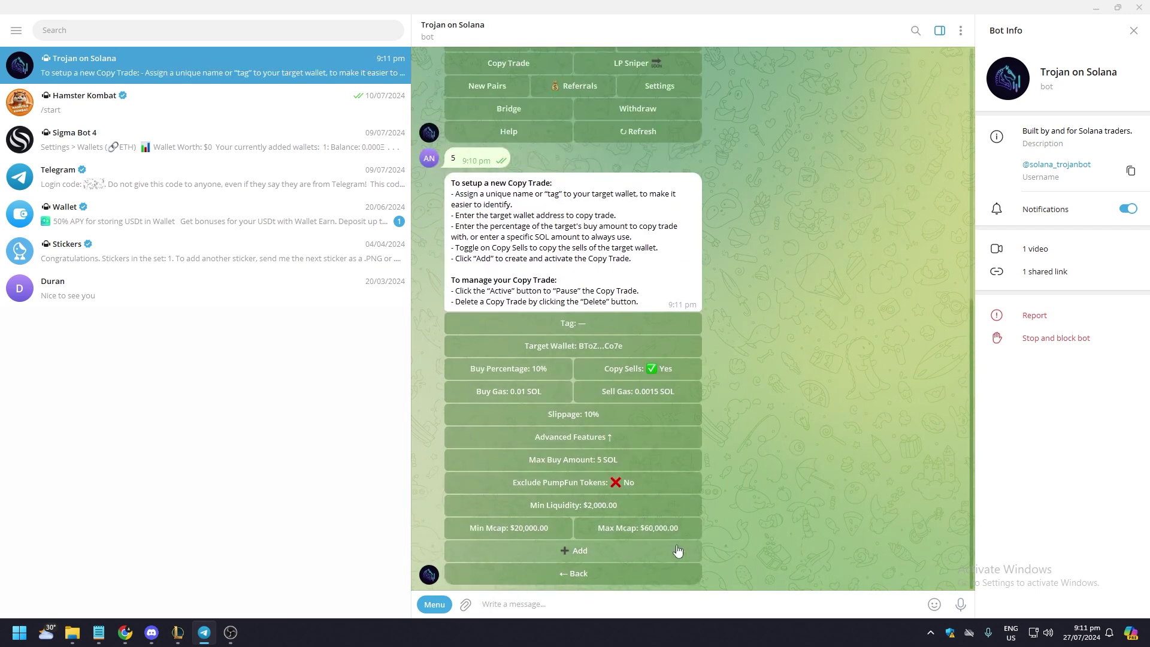